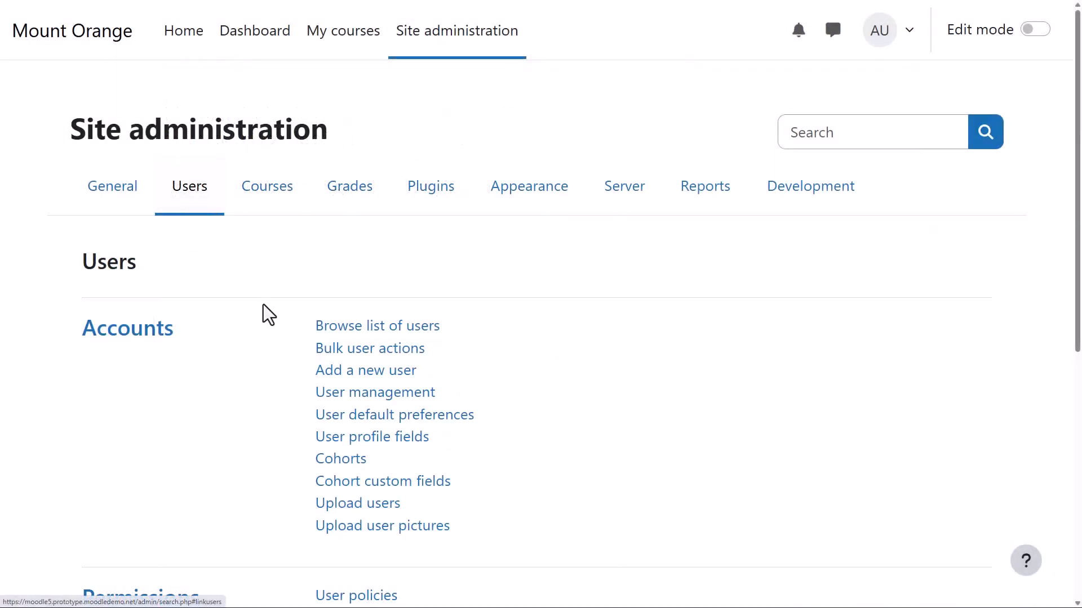
- Upload the users file with upload type 'Update existing users only' to update the four existing users
left_click(377, 507)
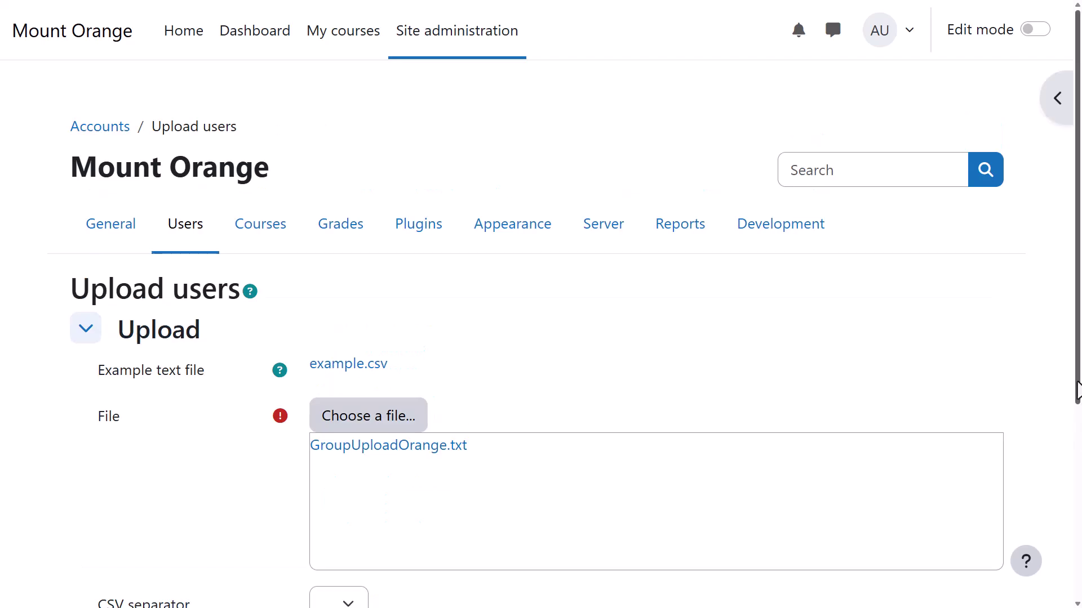
left_click_drag(1077, 394, 1062, 579)
left_click(379, 483)
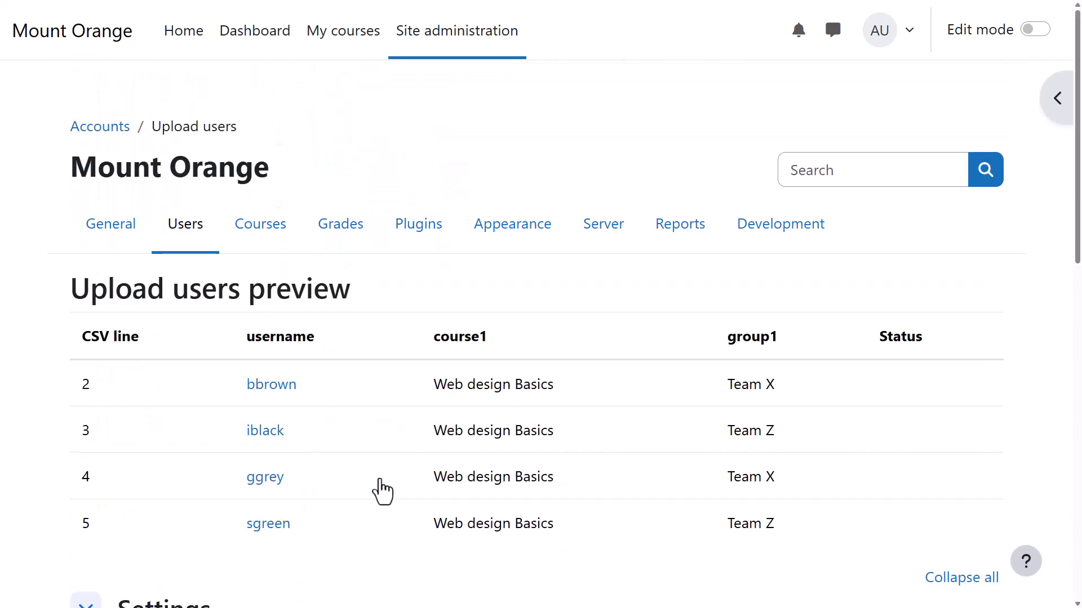
scroll(381, 490, "down", 5)
left_click(490, 368)
left_click(619, 465)
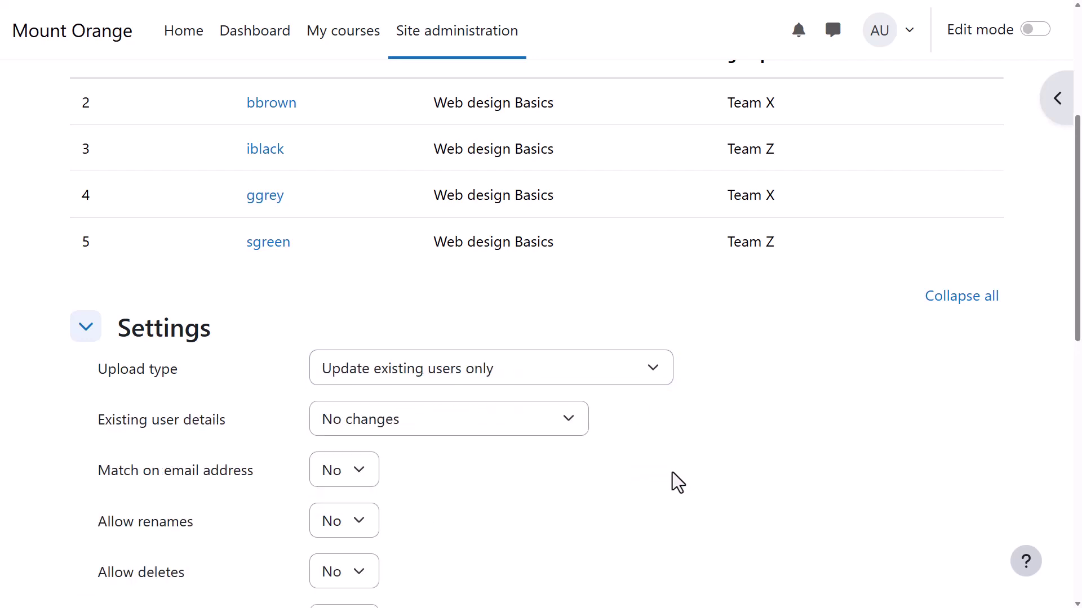
scroll(671, 472, "down", 10)
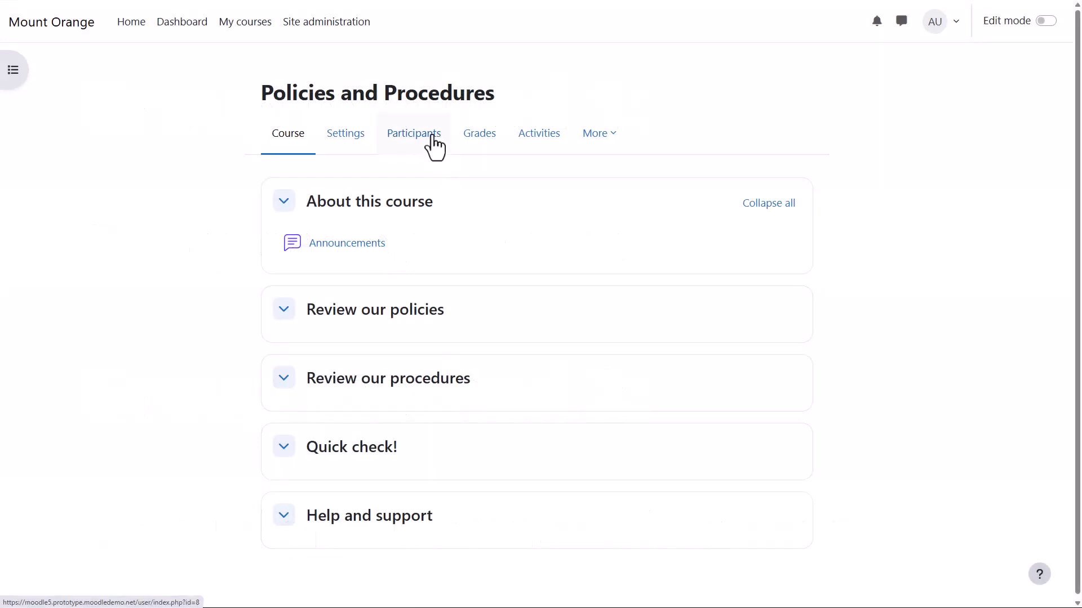
- Go from Participants to the Groups page of Policies and Procedures
left_click(432, 135)
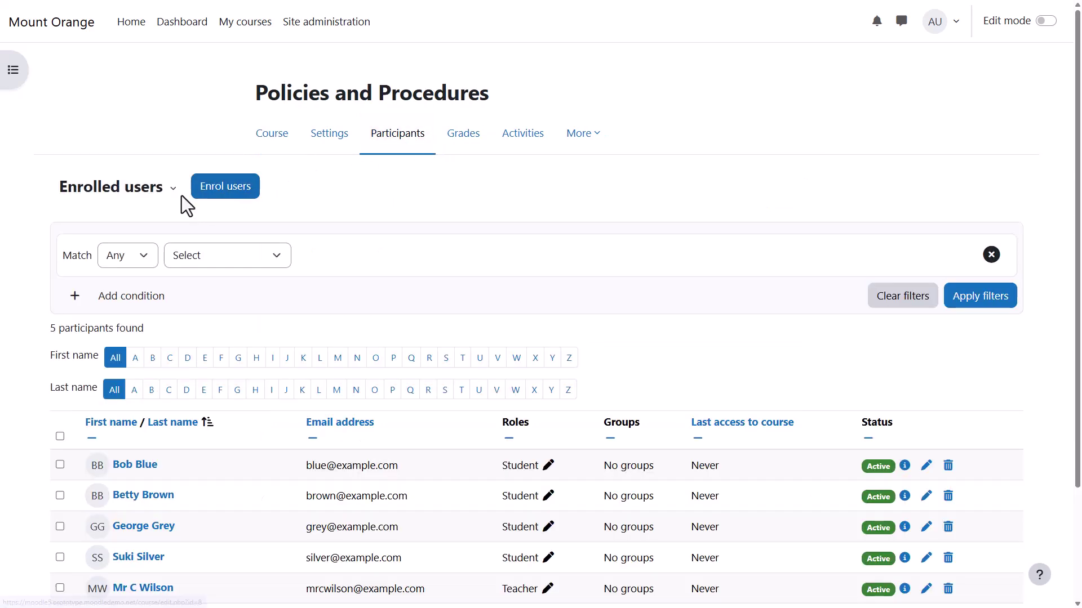
left_click(171, 191)
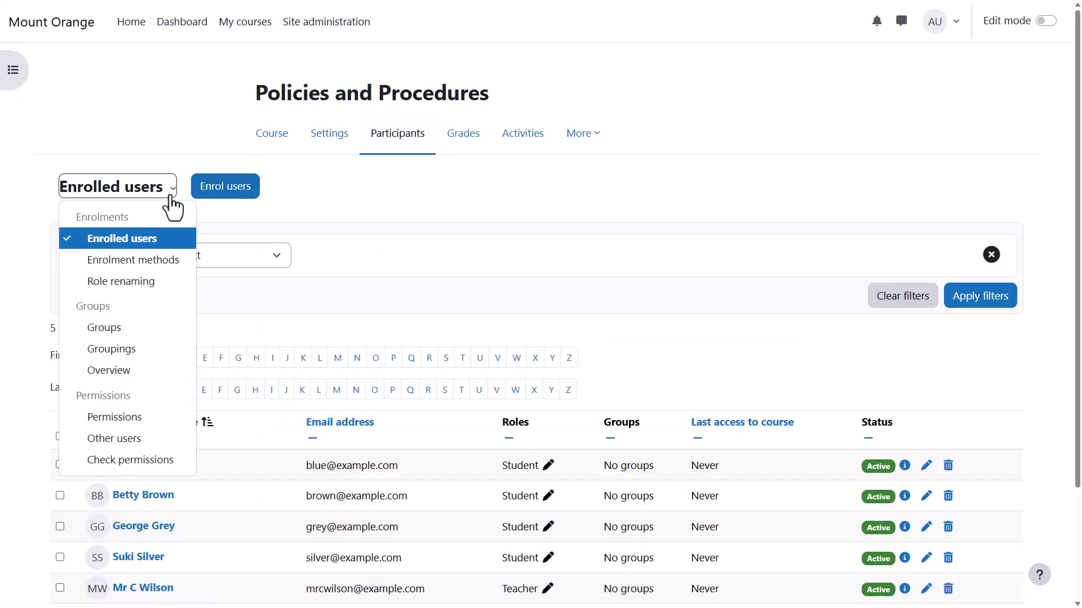
left_click(145, 337)
scroll(141, 343, "down", 5)
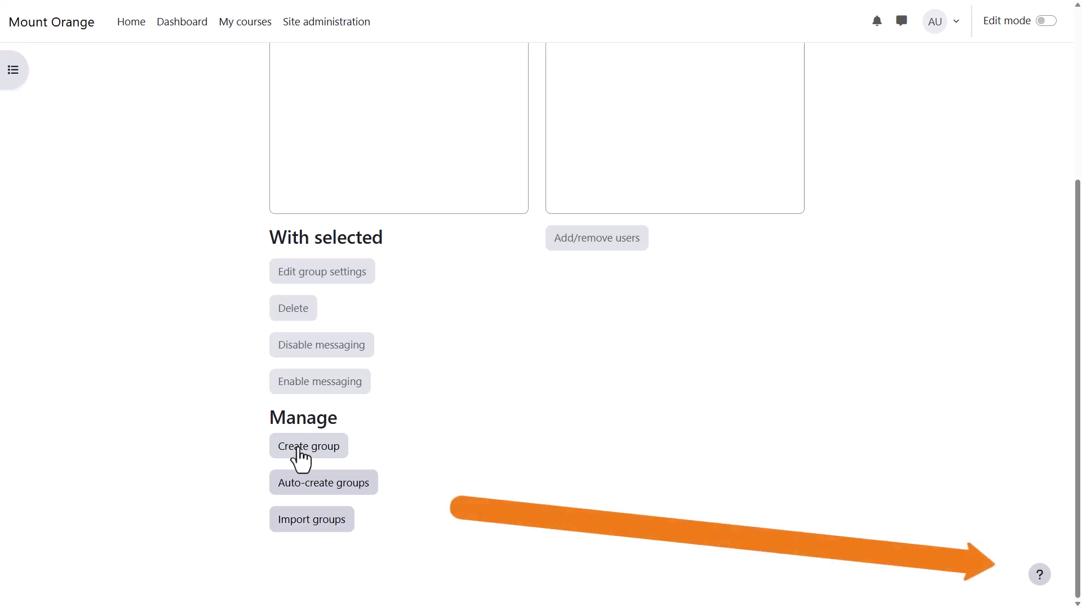
- Create group 'Team Q' with membership Visible and group messaging set to Yes, and save
left_click(301, 450)
left_click(402, 234)
type("T")
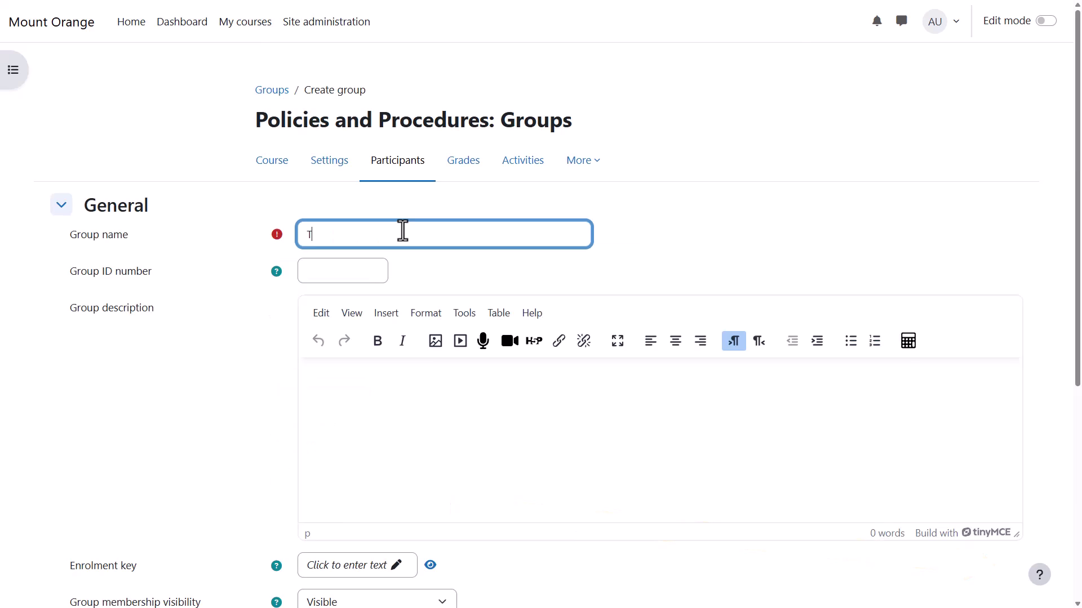
type("eam Q")
scroll(428, 366, "down", 3)
scroll(486, 373, "down", 3)
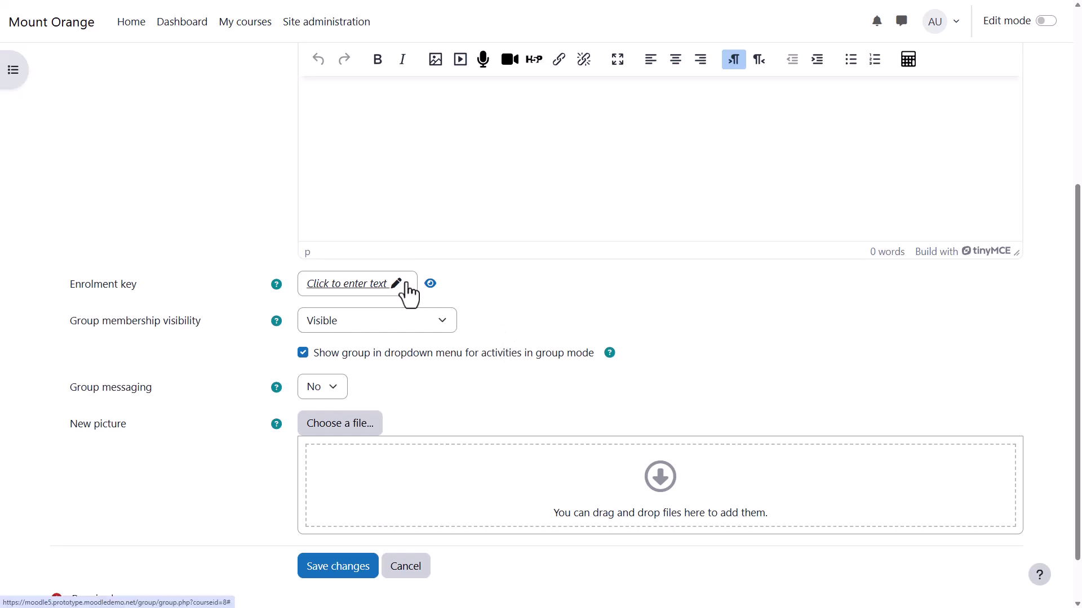
left_click(441, 321)
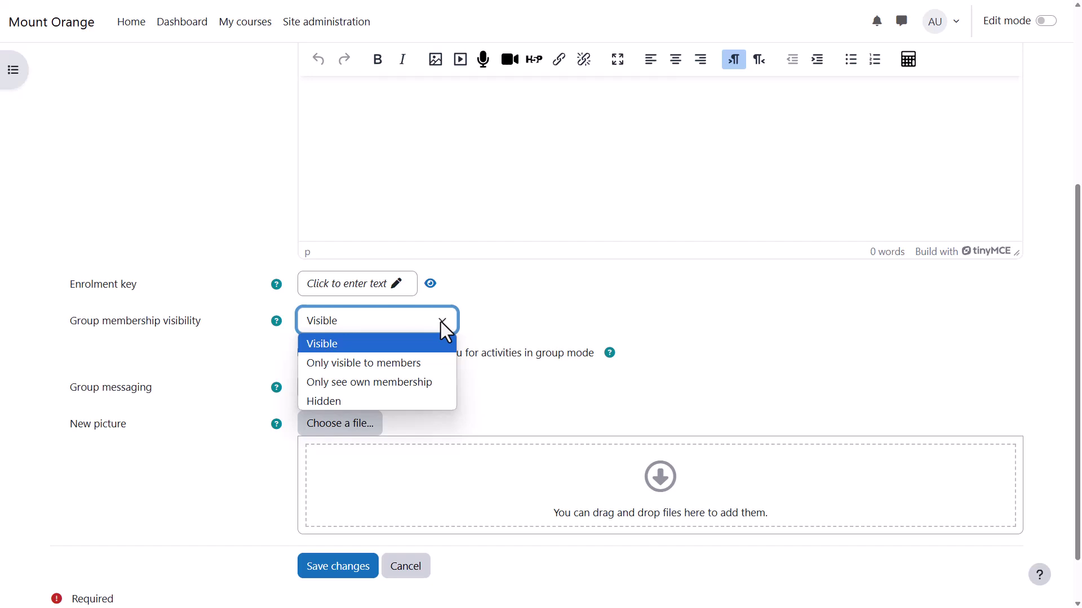
left_click(440, 322)
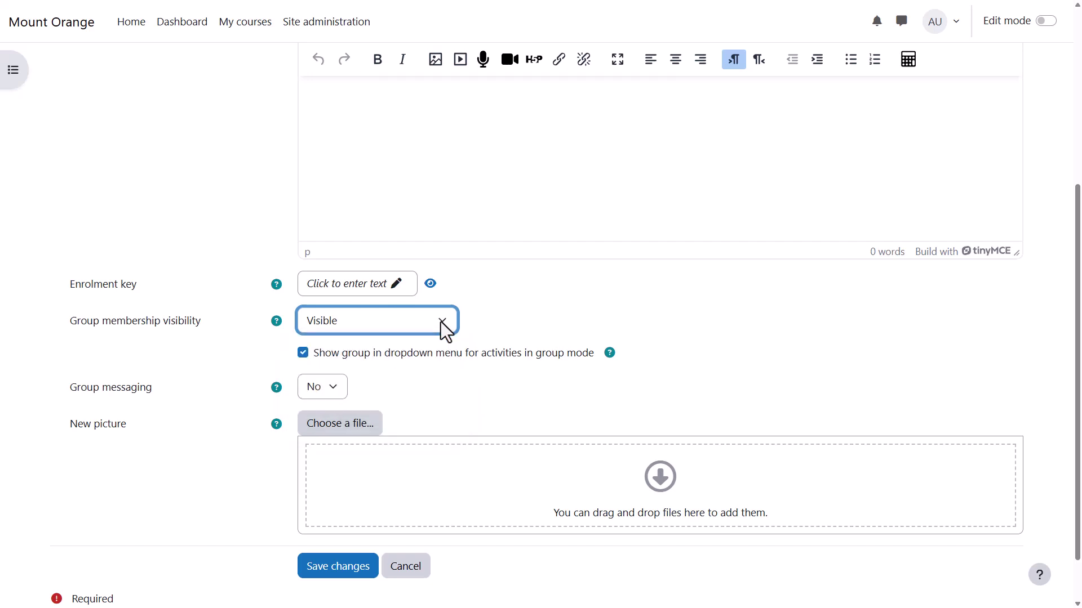
left_click(339, 389)
left_click(332, 430)
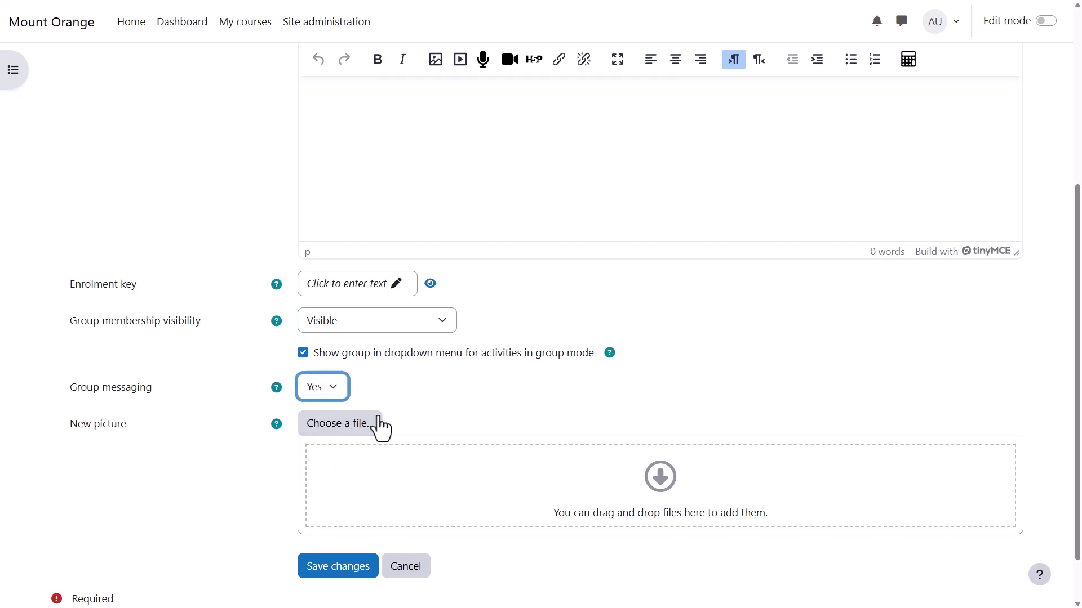
left_click(413, 401)
scroll(414, 400, "down", 1)
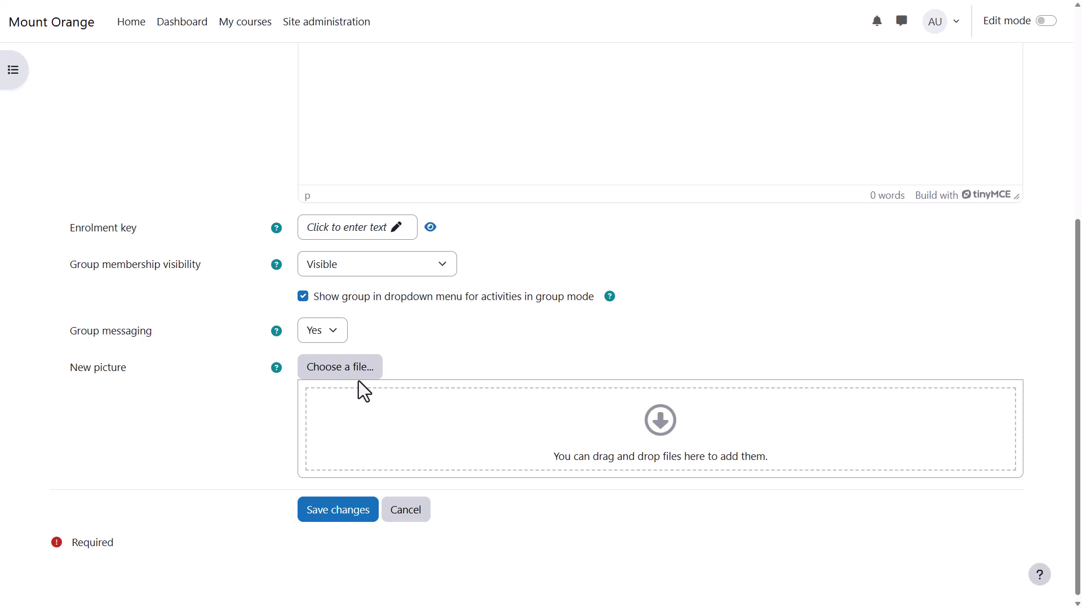
left_click(343, 516)
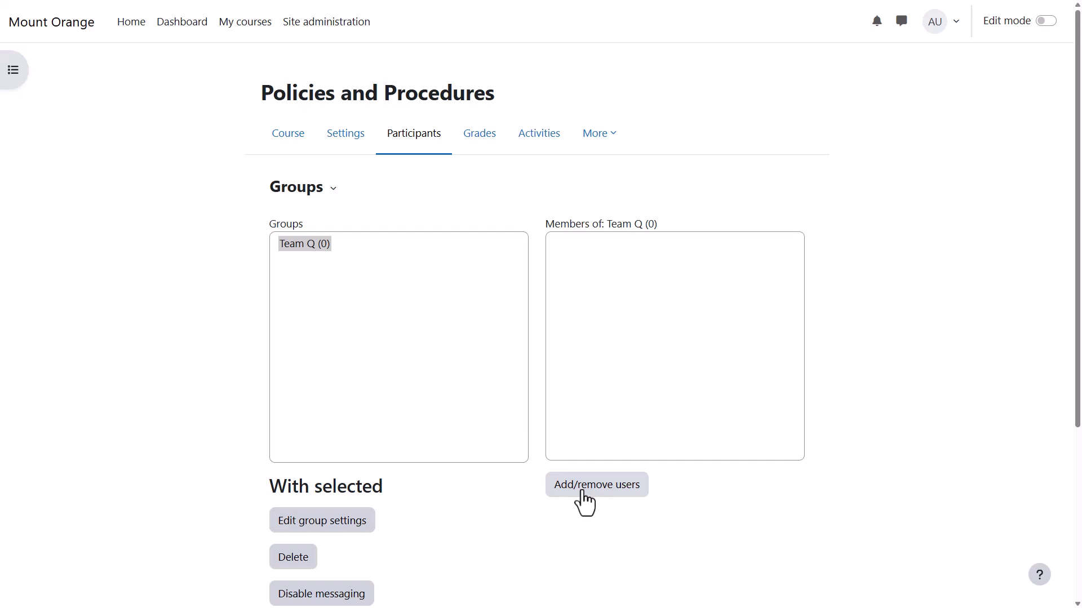
- Add the teacher and the first two listed students as members of Team Q
left_click(585, 501)
left_click(617, 359)
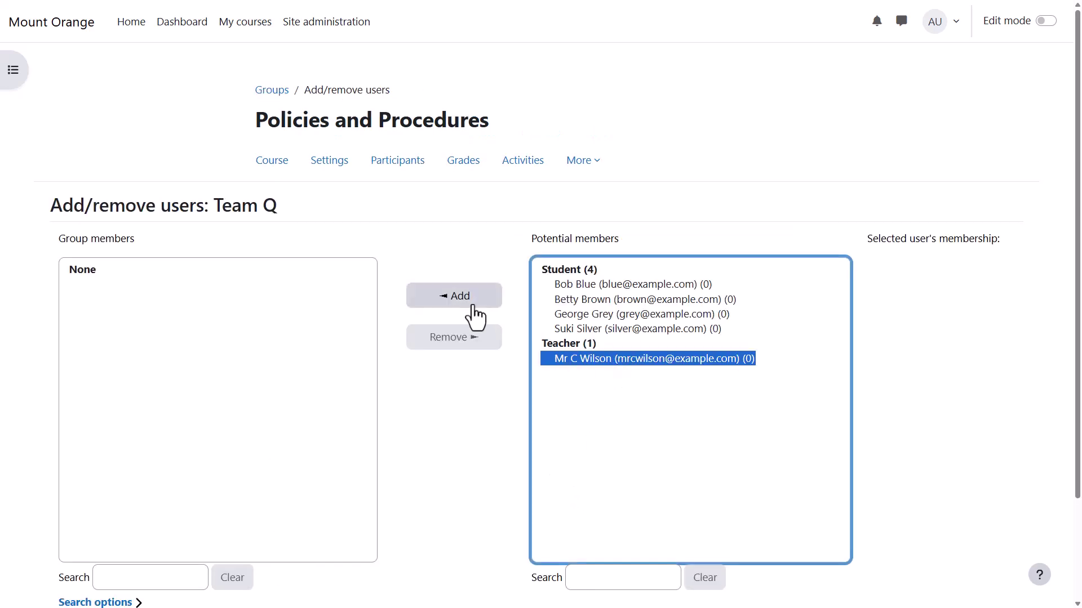
left_click(460, 303)
left_click_drag(575, 286, 574, 298)
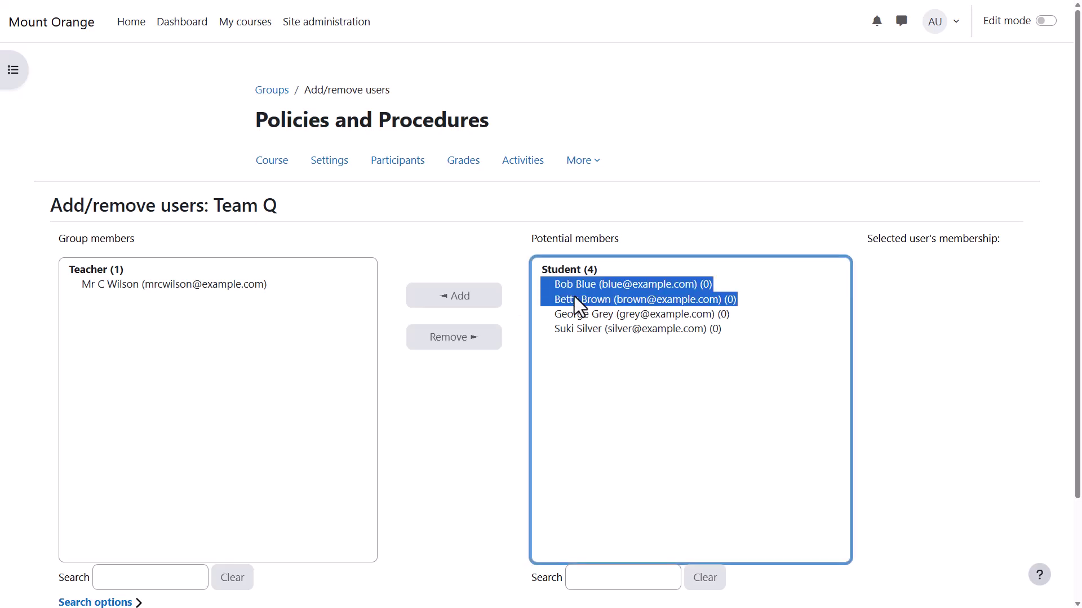
left_click(469, 297)
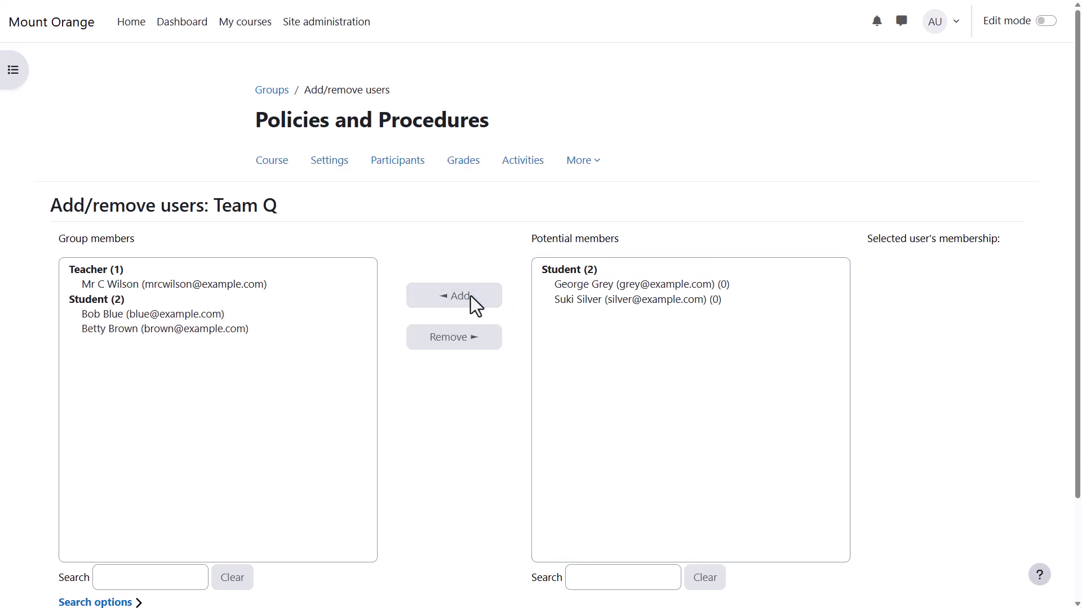
- Scroll down to review Team Q's membership
scroll(471, 296, "down", 2)
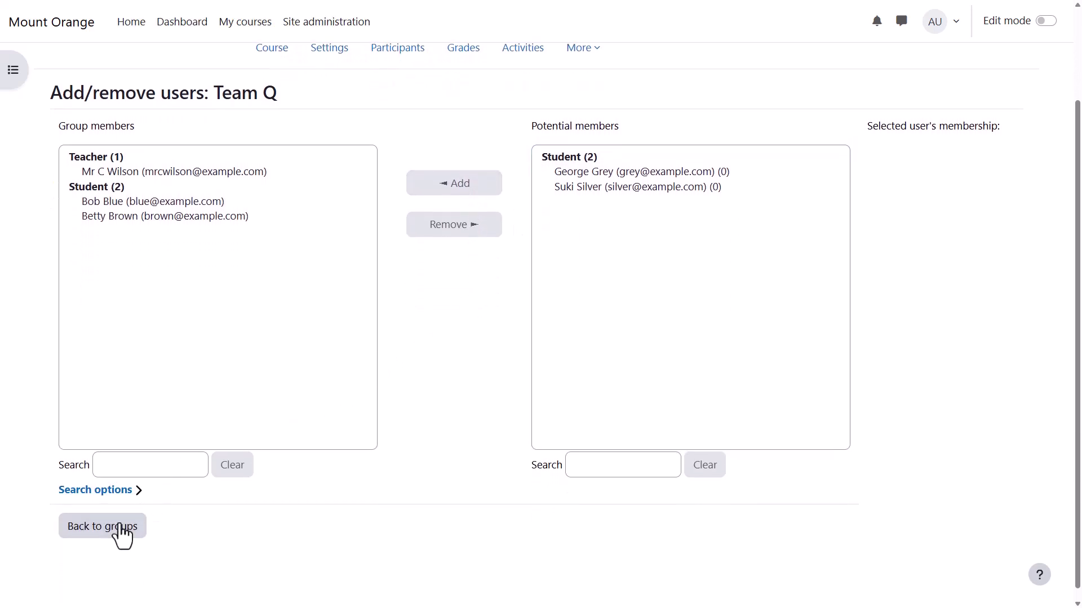